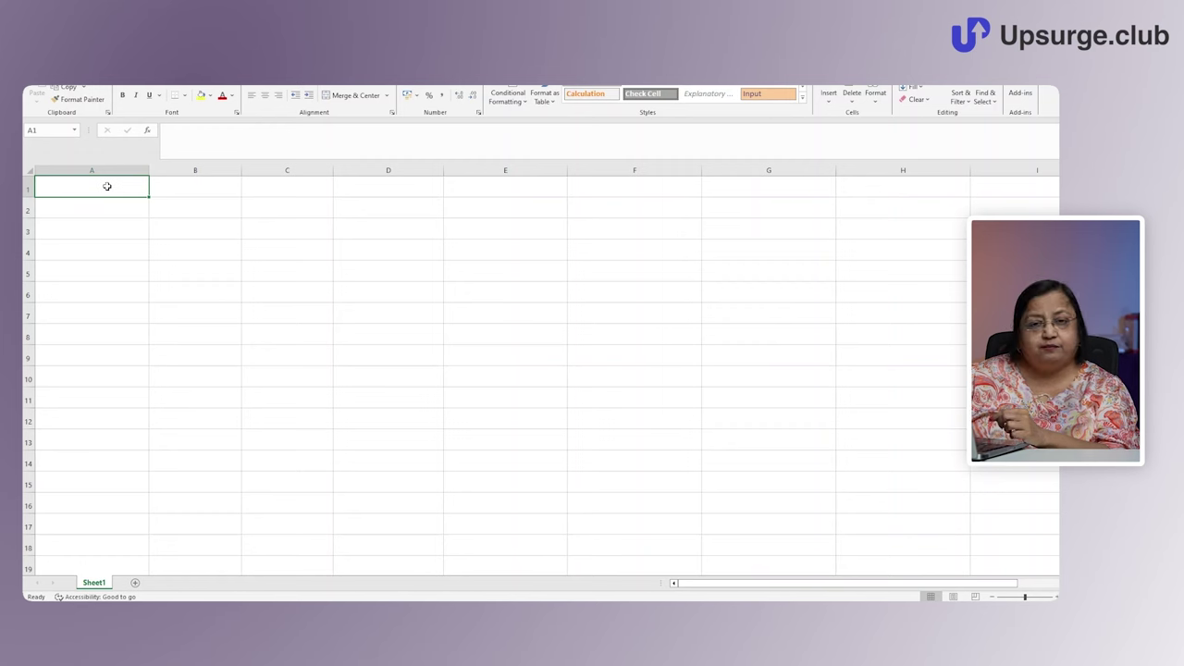
# Enter the starting values 0 in cell A1 and 1 in cell A2
pyautogui.write('0')
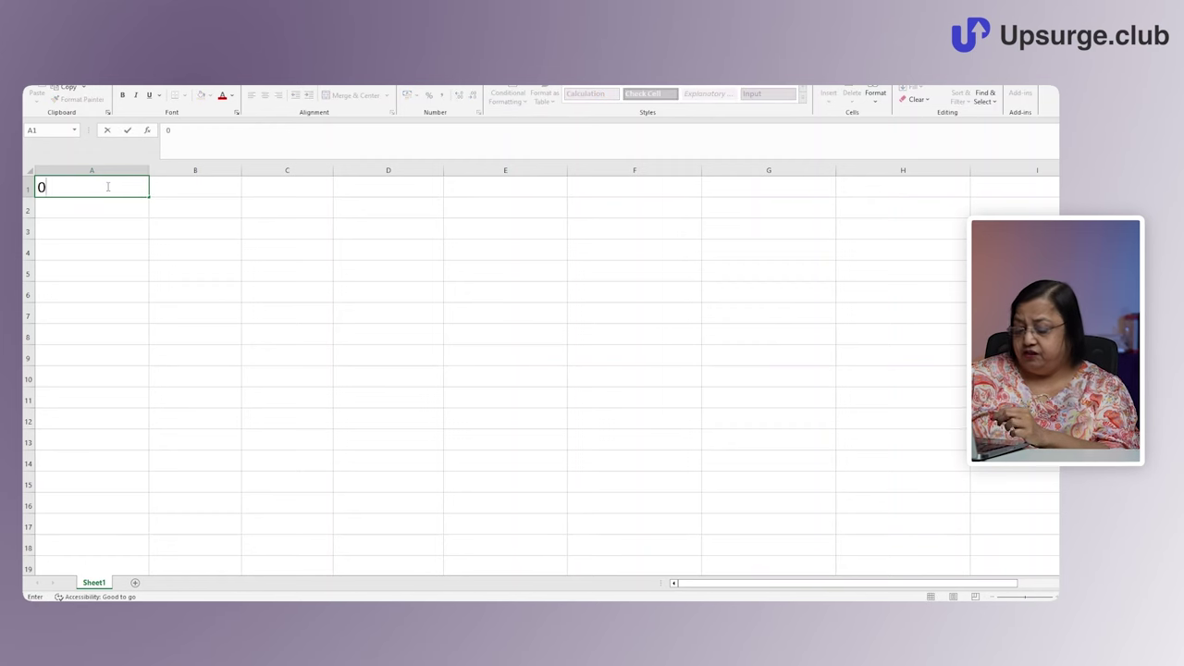
pyautogui.press('Return')
pyautogui.write('1')
pyautogui.press('Return')
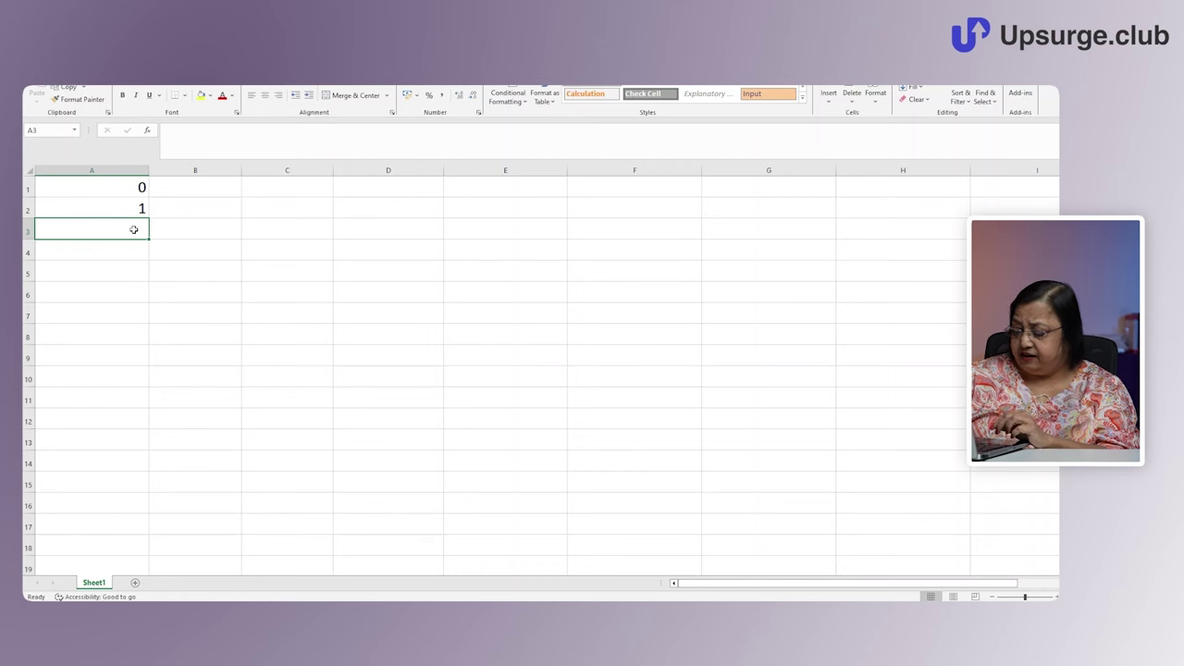
# Enter the formula =A2+A1 in cell A3 to add the two preceding numbers
pyautogui.write('=')
pyautogui.click(137, 207)
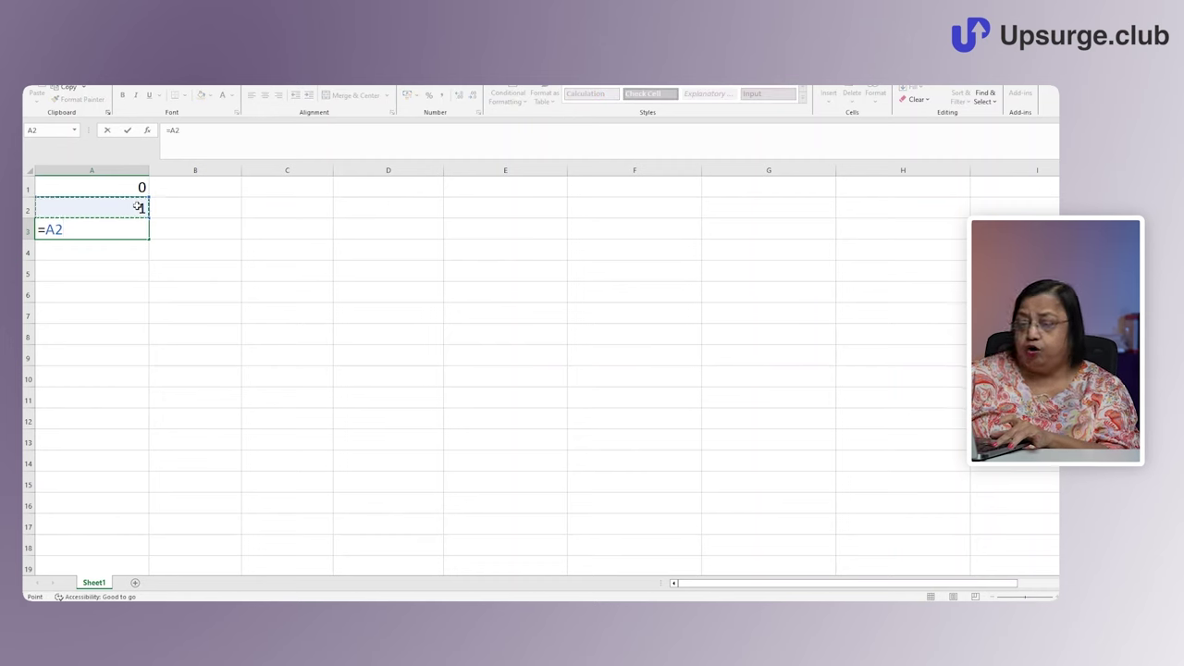
pyautogui.write('+')
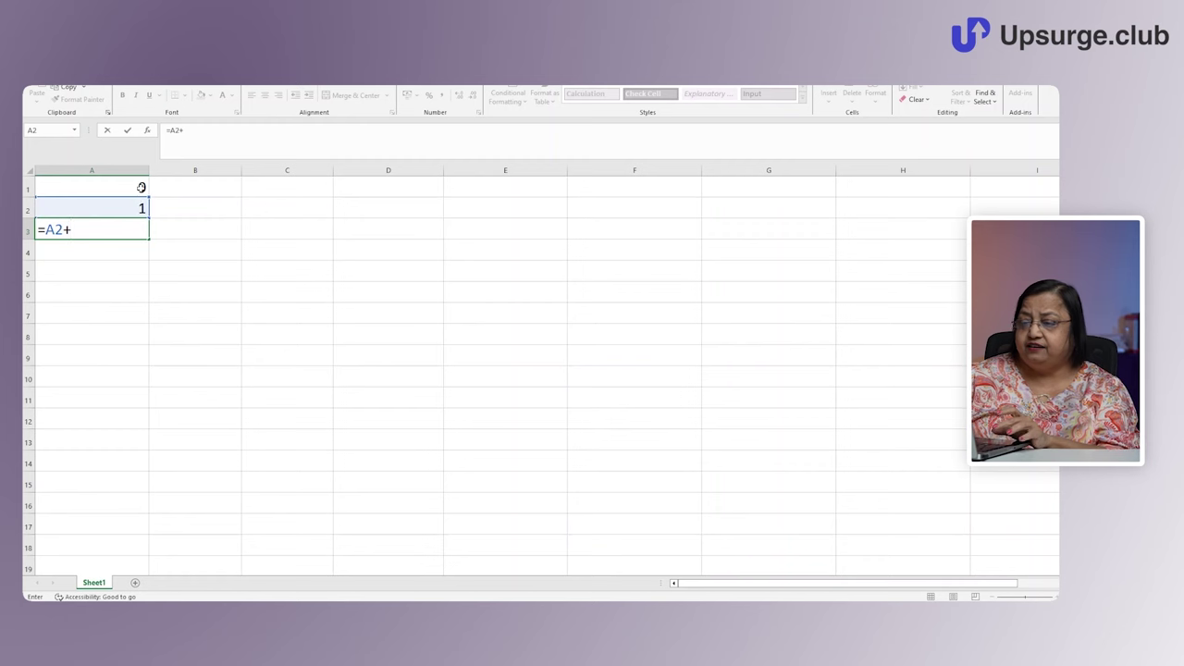
pyautogui.click(142, 186)
pyautogui.press('Return')
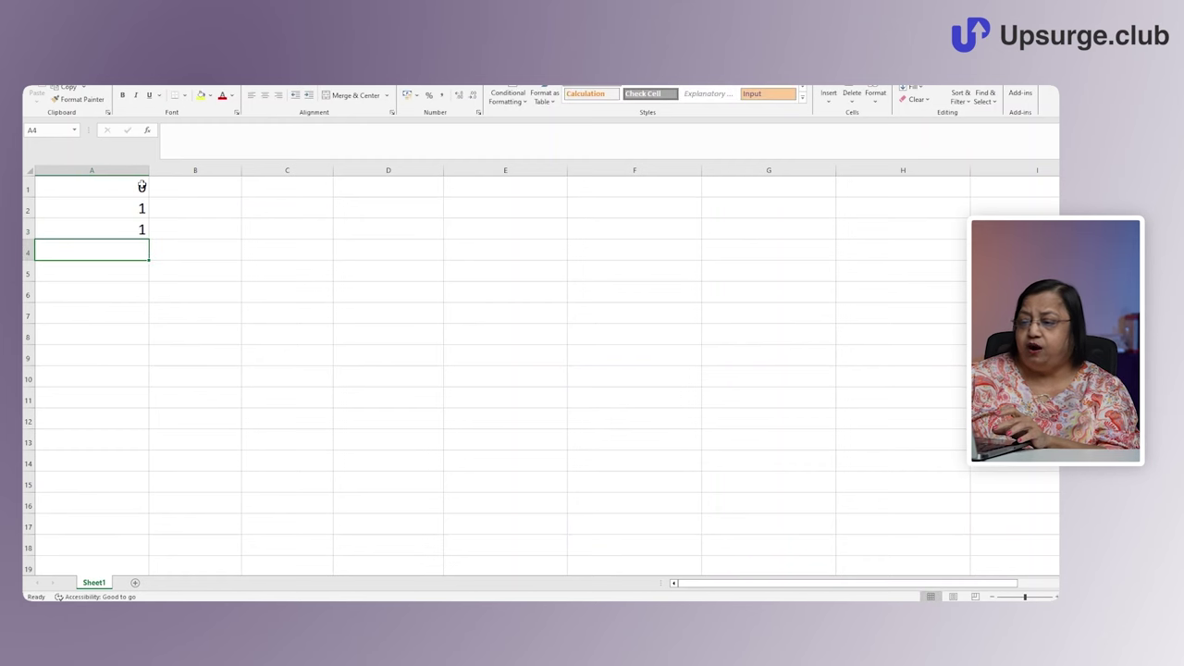
pyautogui.click(142, 231)
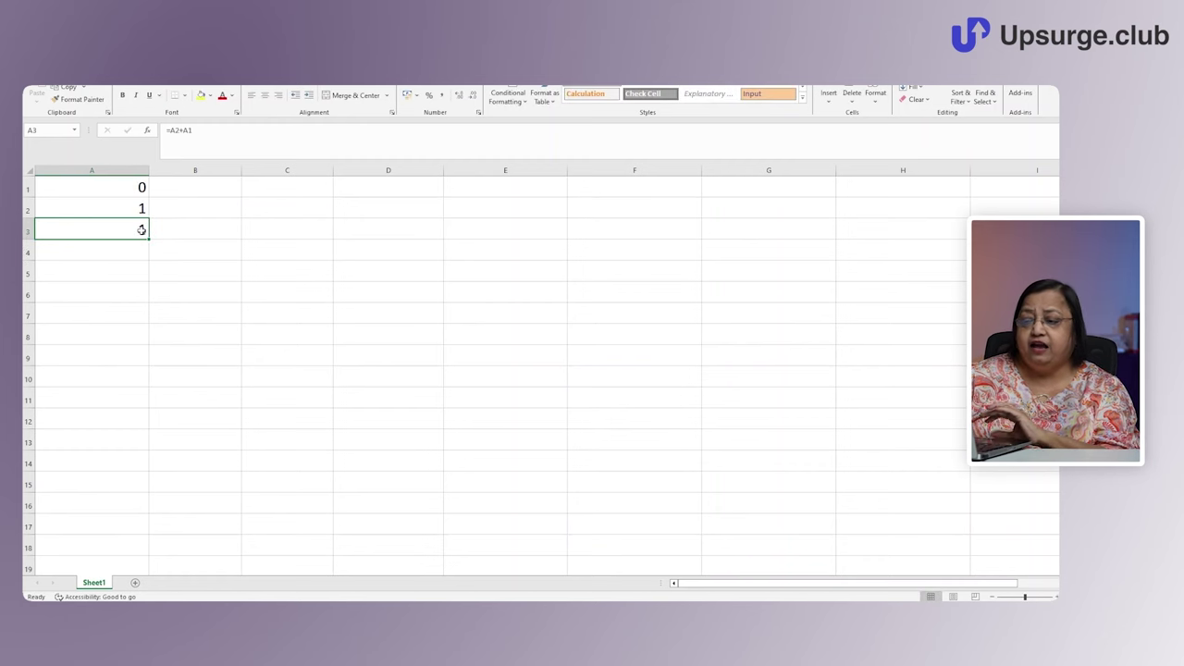
# Enter the formula =A3+A2 in cell A4
pyautogui.click(144, 253)
pyautogui.write('=')
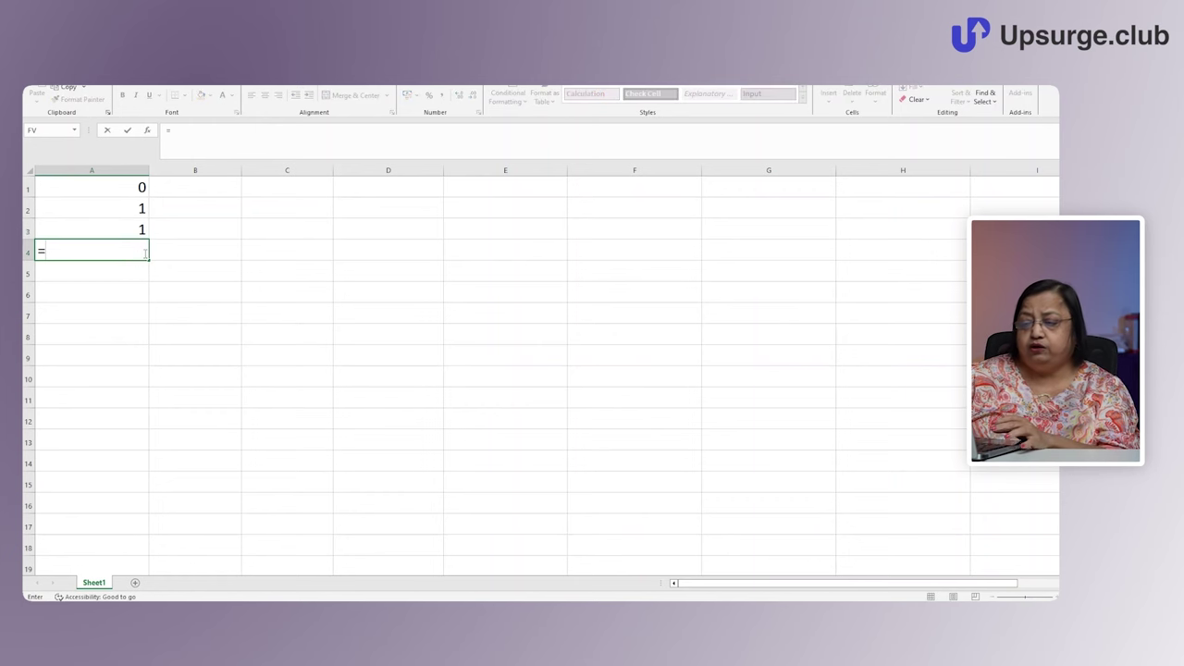
pyautogui.click(129, 229)
pyautogui.write('+')
pyautogui.click(129, 209)
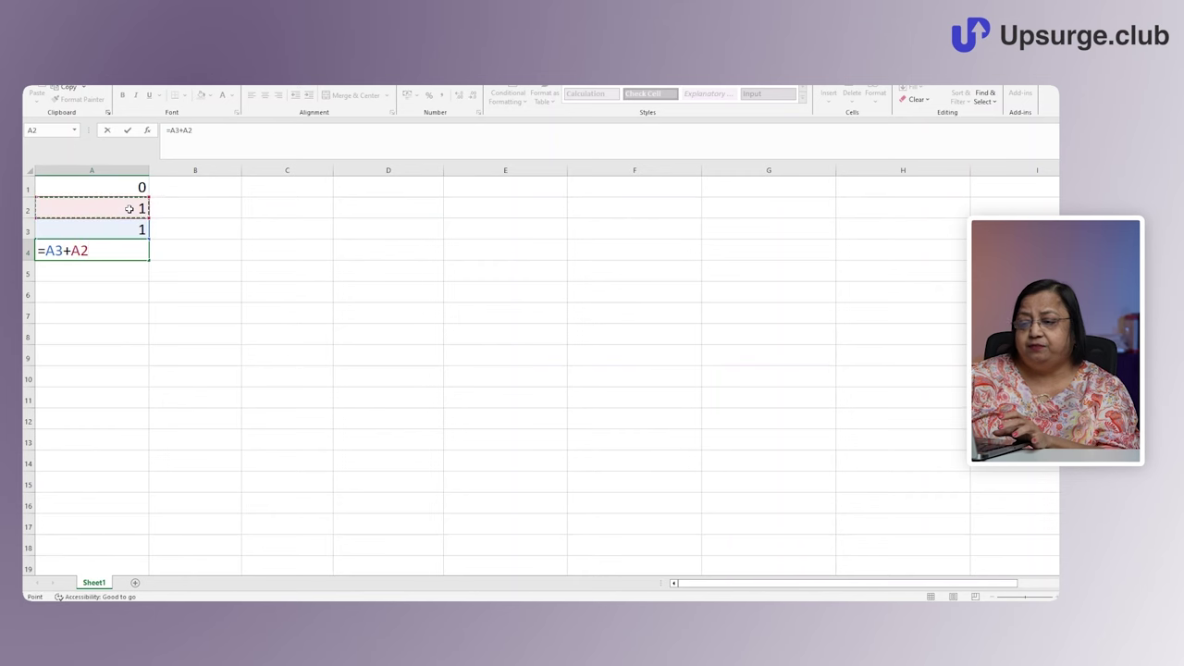
pyautogui.press('Return')
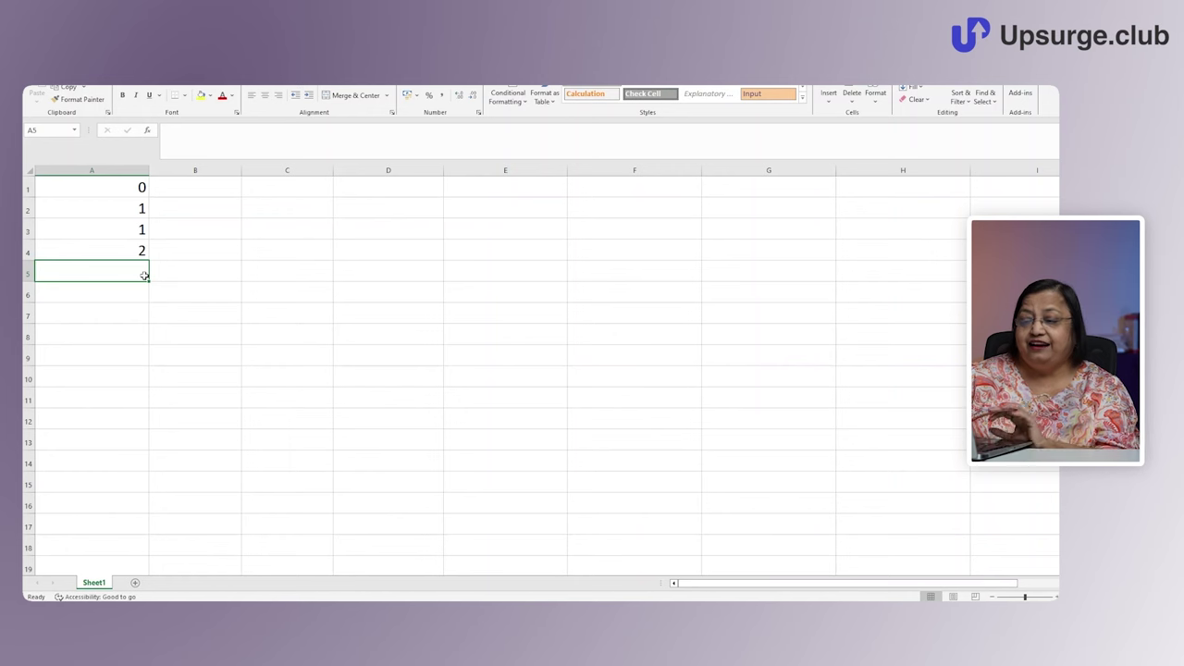
# Fill the sum formula from A4 down to A19 to extend the Fibonacci series
pyautogui.click(140, 252)
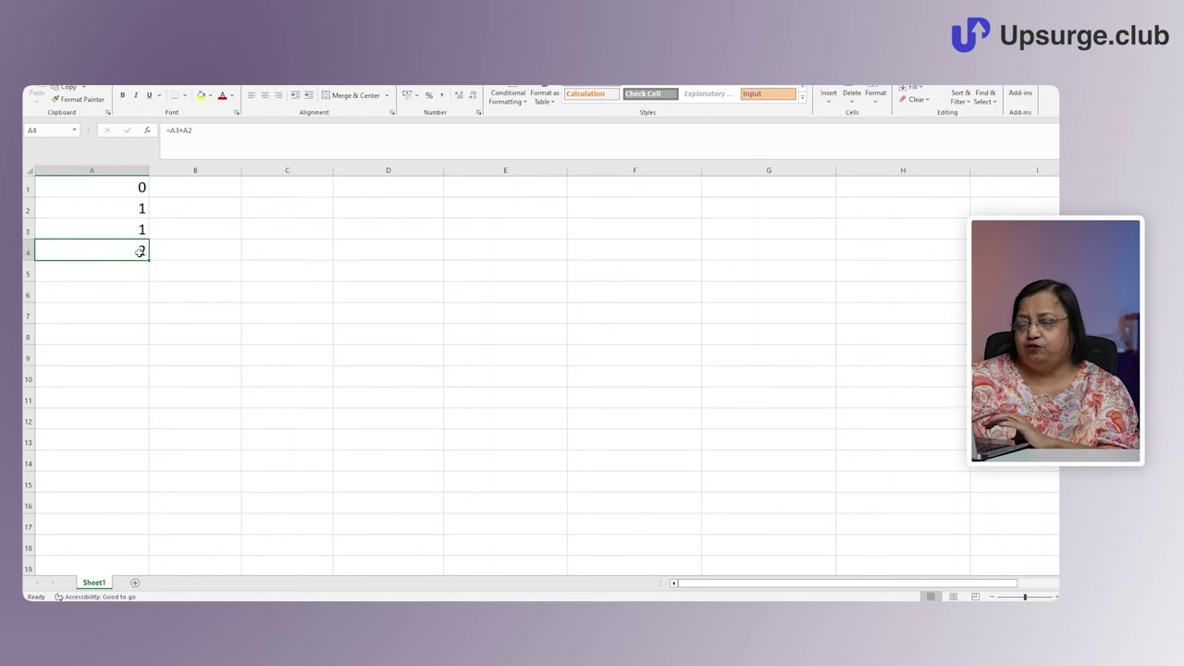
pyautogui.moveTo(149, 261); pyautogui.dragTo(144, 570)
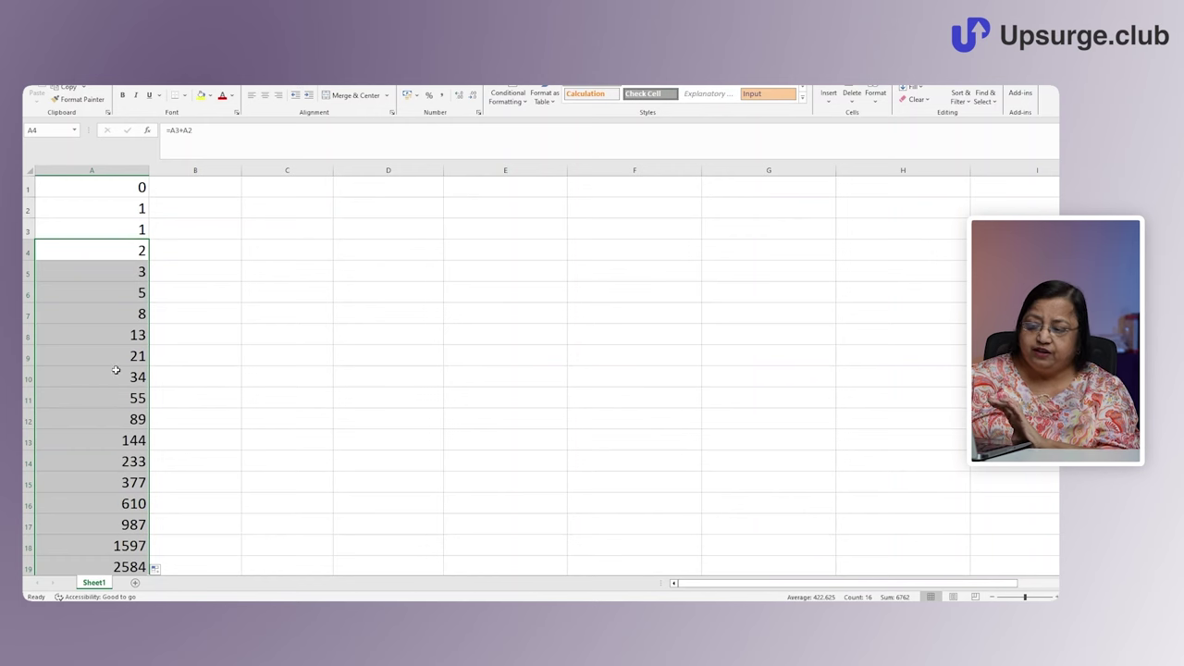
pyautogui.click(110, 311)
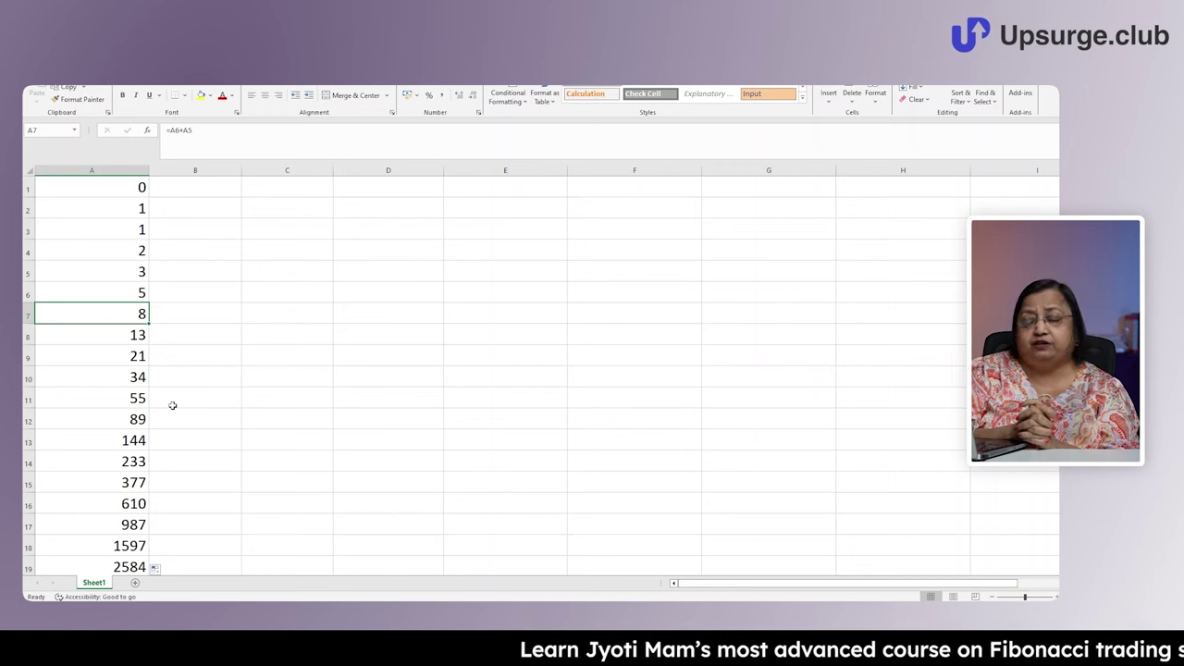
# Enter =A9/A8 in cell B9 and fill the formula down to B19
pyautogui.click(208, 310)
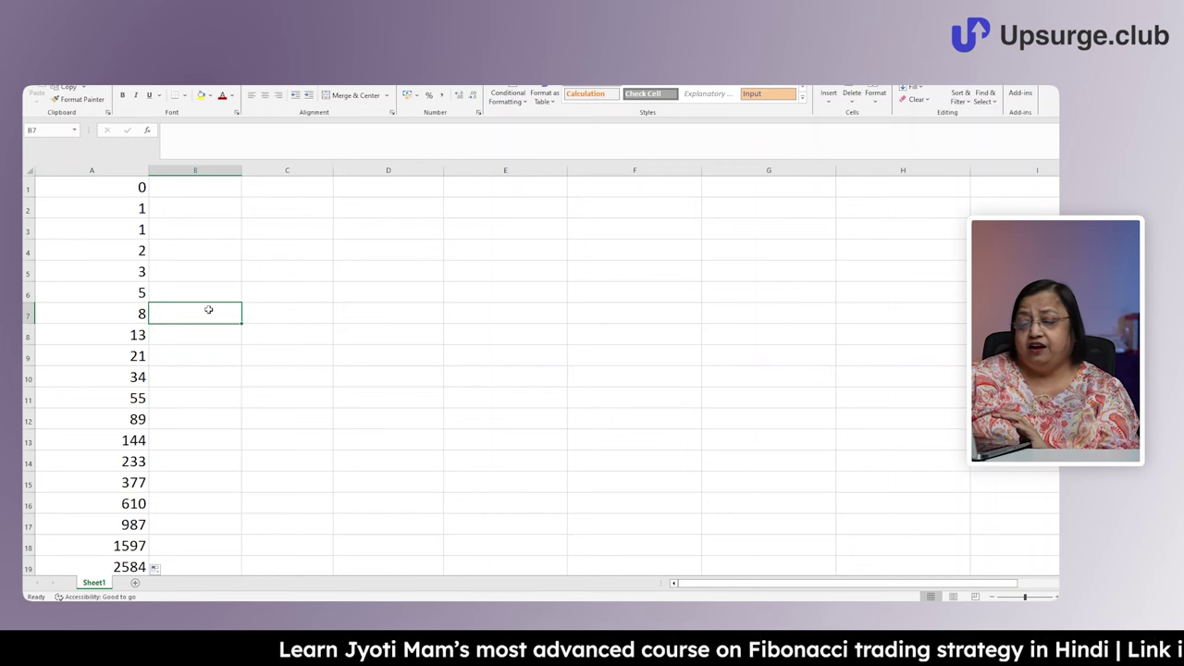
pyautogui.click(221, 354)
pyautogui.write('=')
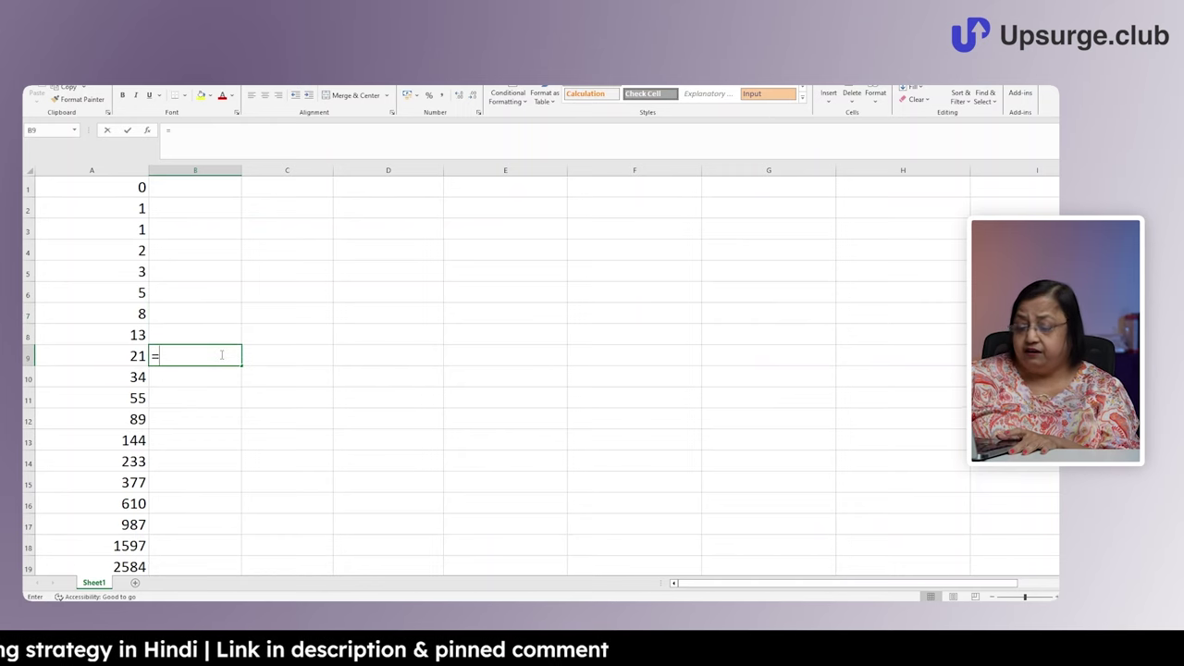
pyautogui.click(124, 360)
pyautogui.write('/')
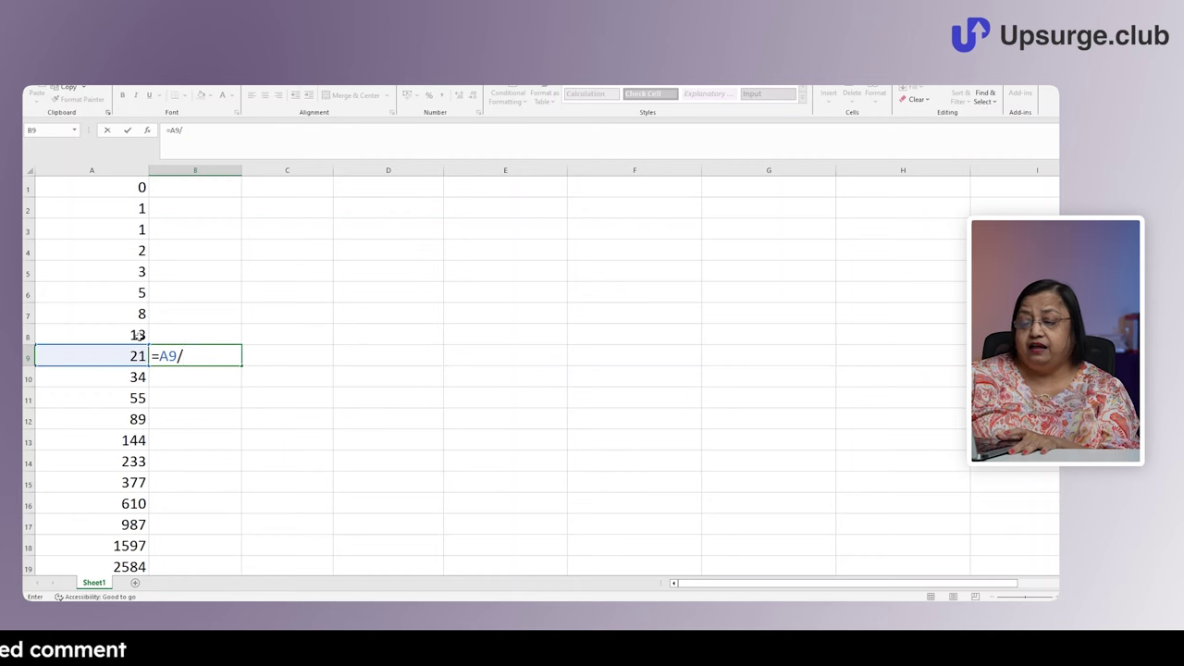
pyautogui.click(137, 336)
pyautogui.press('Return')
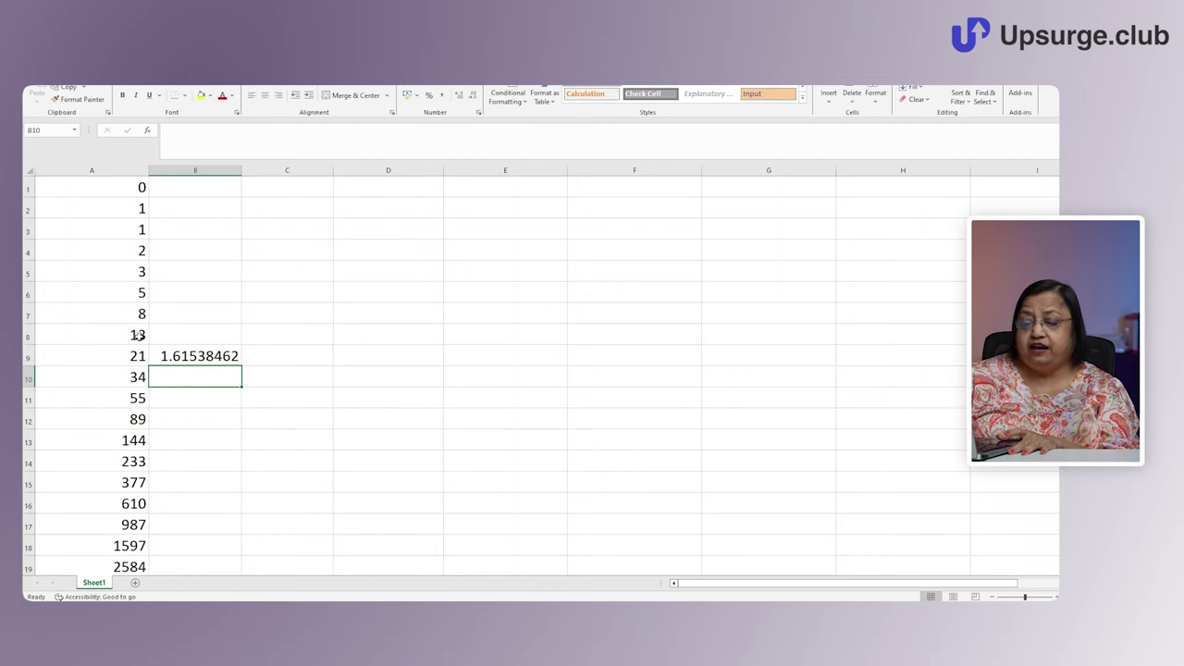
pyautogui.click(222, 358)
pyautogui.moveTo(243, 365); pyautogui.dragTo(244, 572)
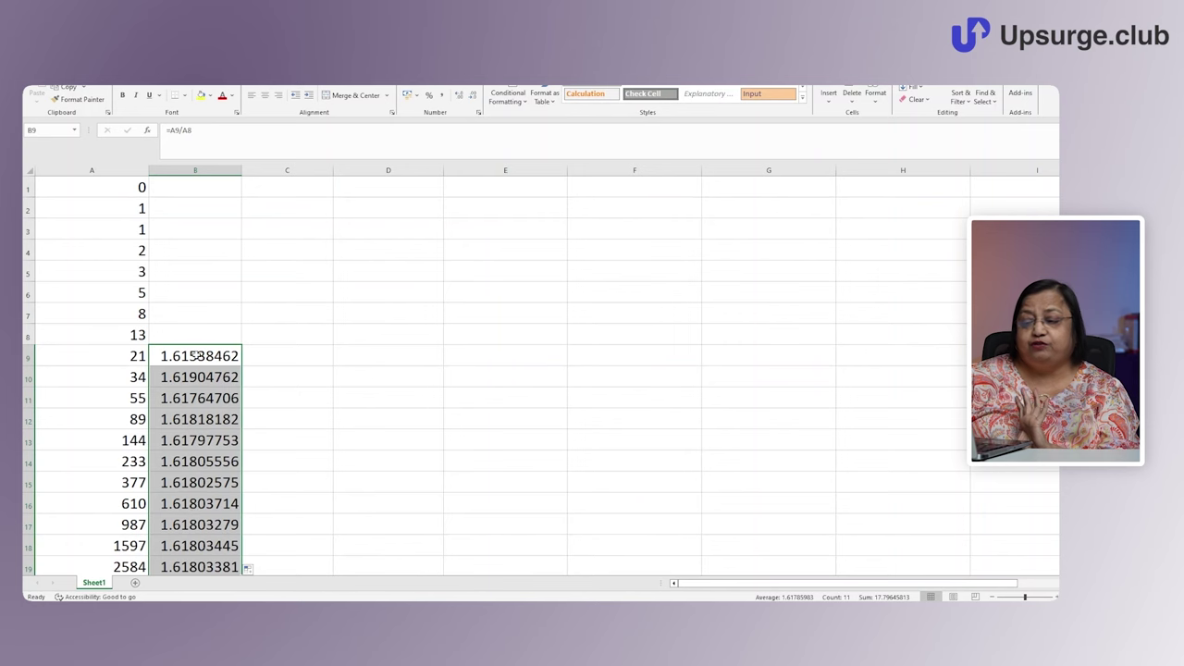
# Format the ratios in B9:B19 to show five decimal places
pyautogui.click(196, 356)
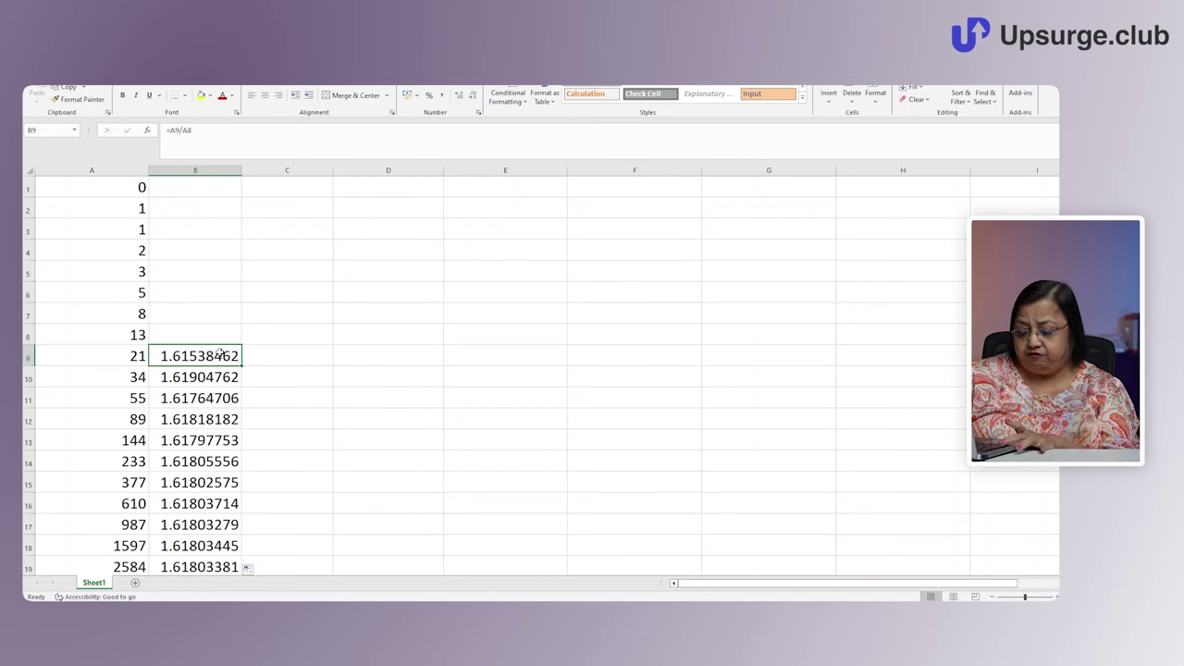
pyautogui.hotkey('shift', 'Down')
pyautogui.hotkey('shift', 'Down')
pyautogui.hotkey('shift', 'Down')
pyautogui.hotkey('shift', 'Down')
pyautogui.hotkey('shift', 'Down')
pyautogui.hotkey('shift', 'Down')
pyautogui.hotkey('shift', 'Down')
pyautogui.hotkey('shift', 'Down')
pyautogui.hotkey('shift', 'Down')
pyautogui.hotkey('shift', 'Down')
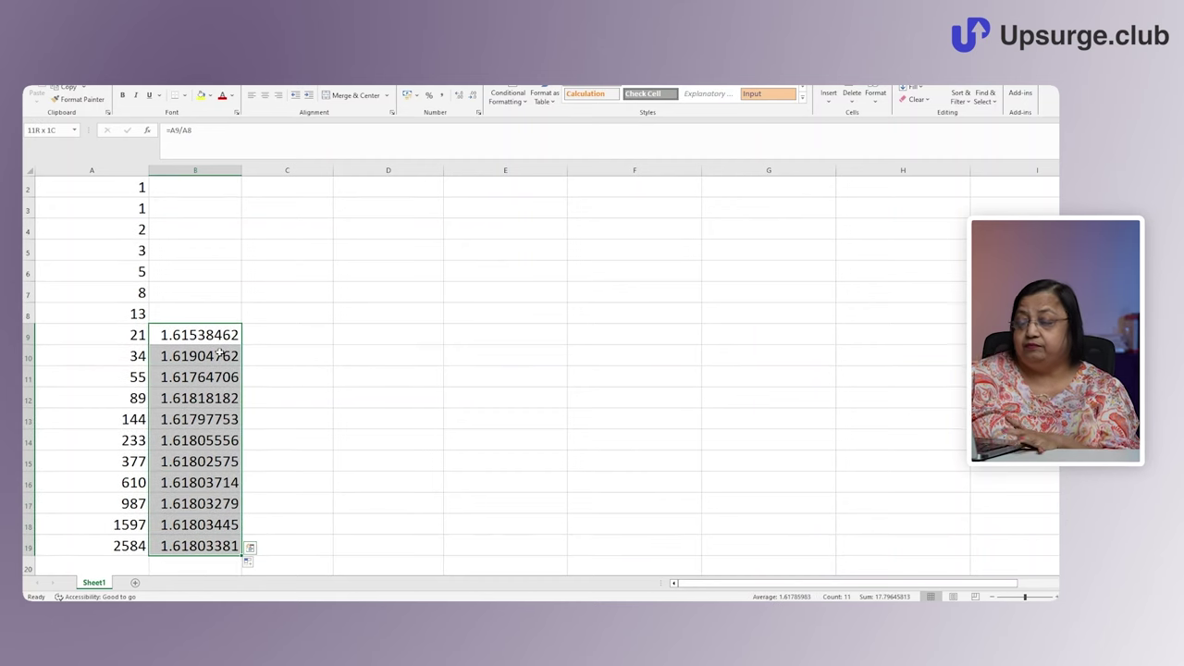
pyautogui.click(473, 97)
pyautogui.click(473, 97)
pyautogui.click(473, 97)
pyautogui.click(472, 97)
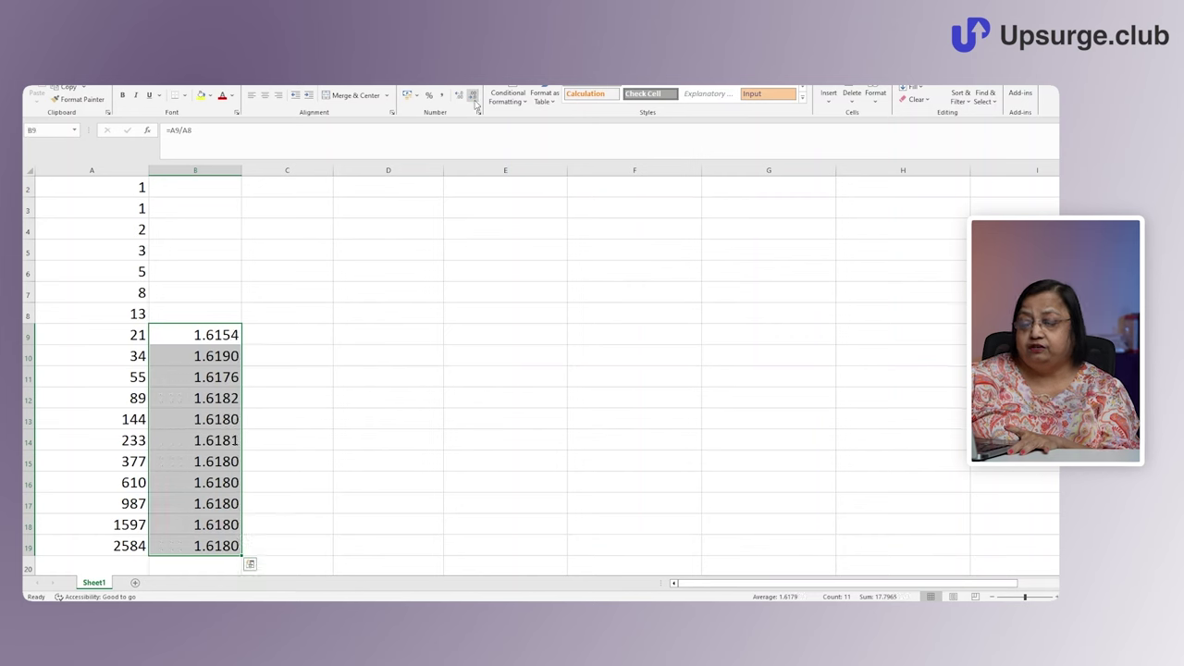
pyautogui.click(473, 97)
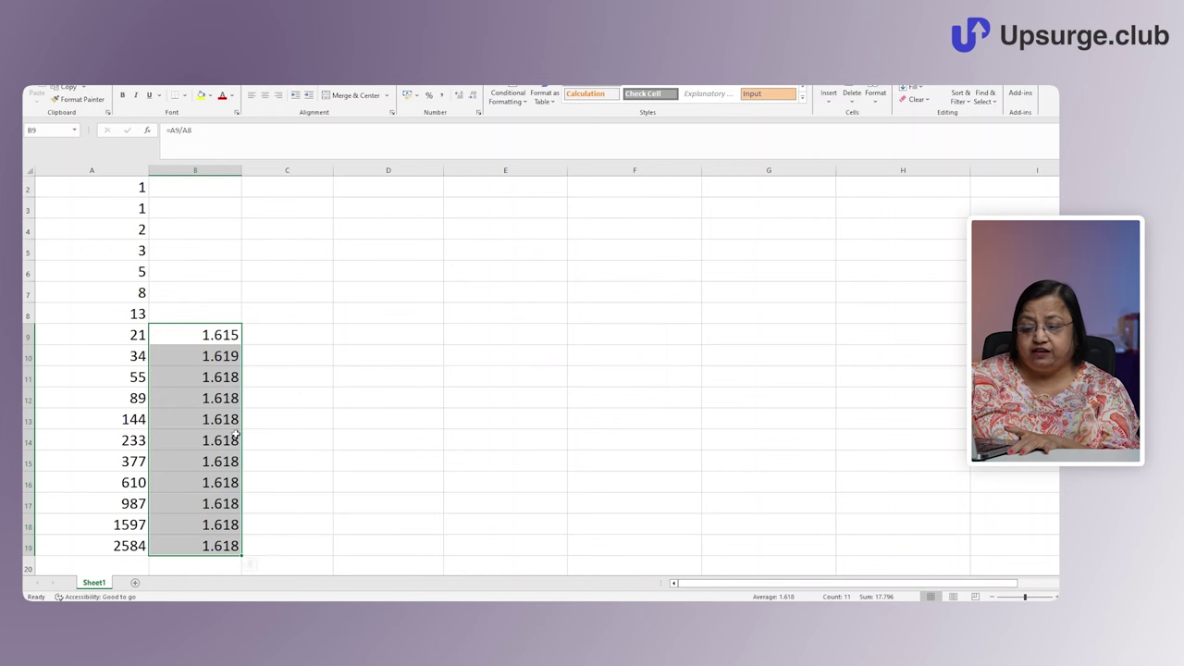
pyautogui.click(460, 97)
pyautogui.click(460, 97)
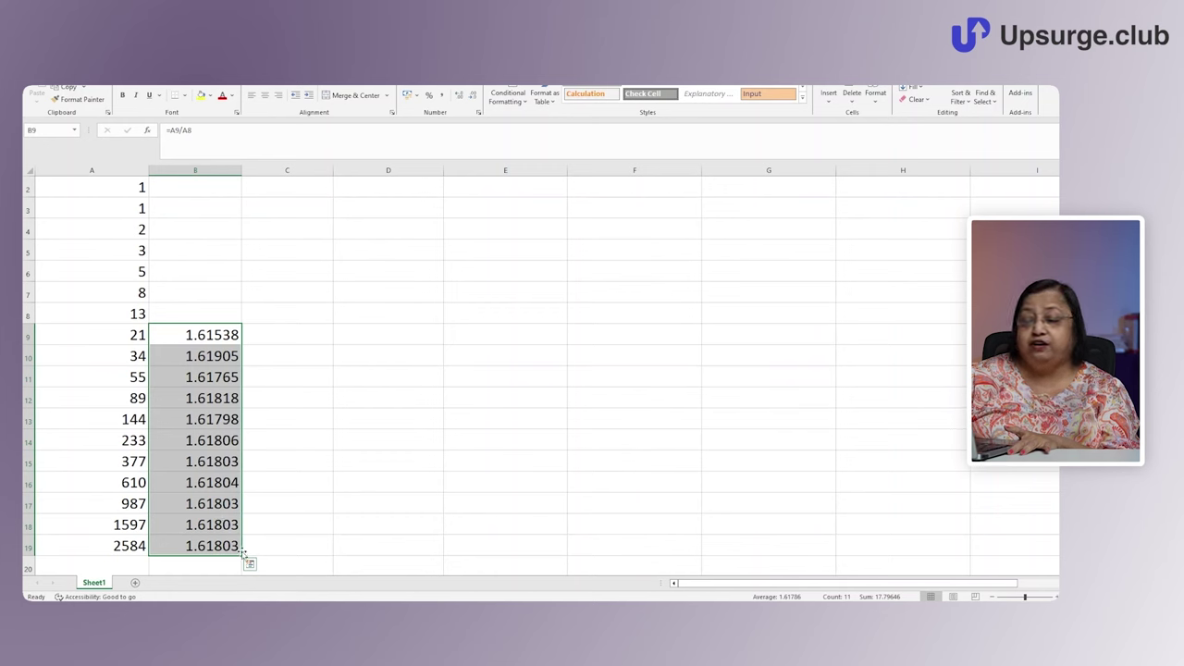
# Enter =A9/A7 in cell C9 and fill the formula down to C19
pyautogui.click(275, 333)
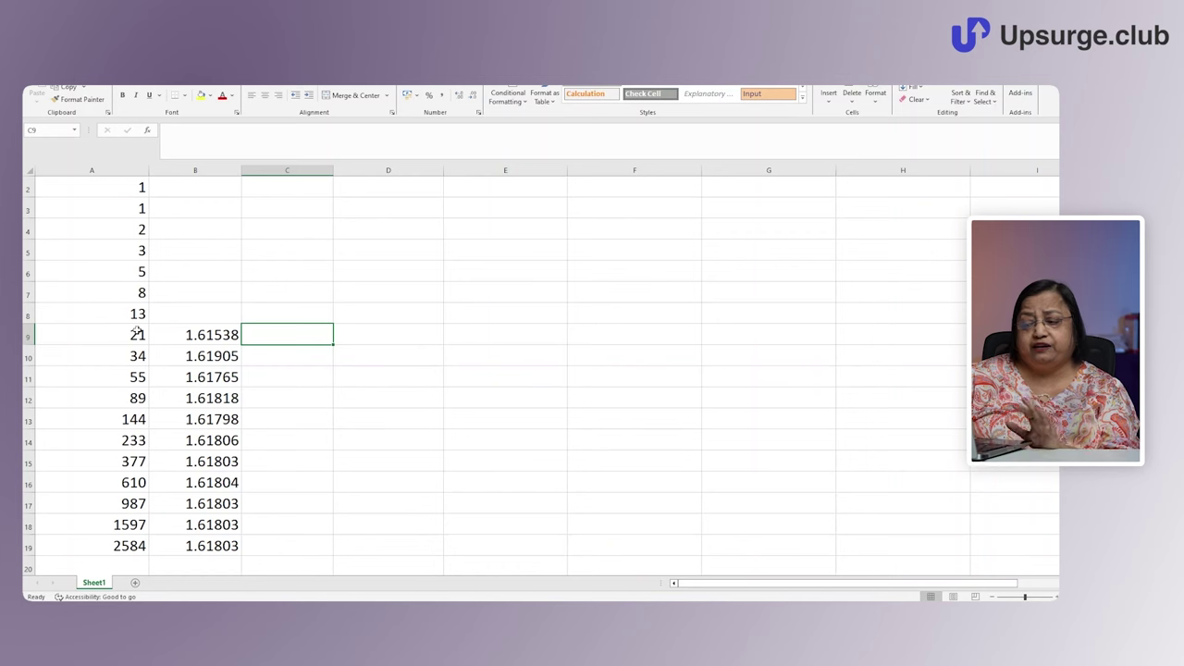
pyautogui.write('=')
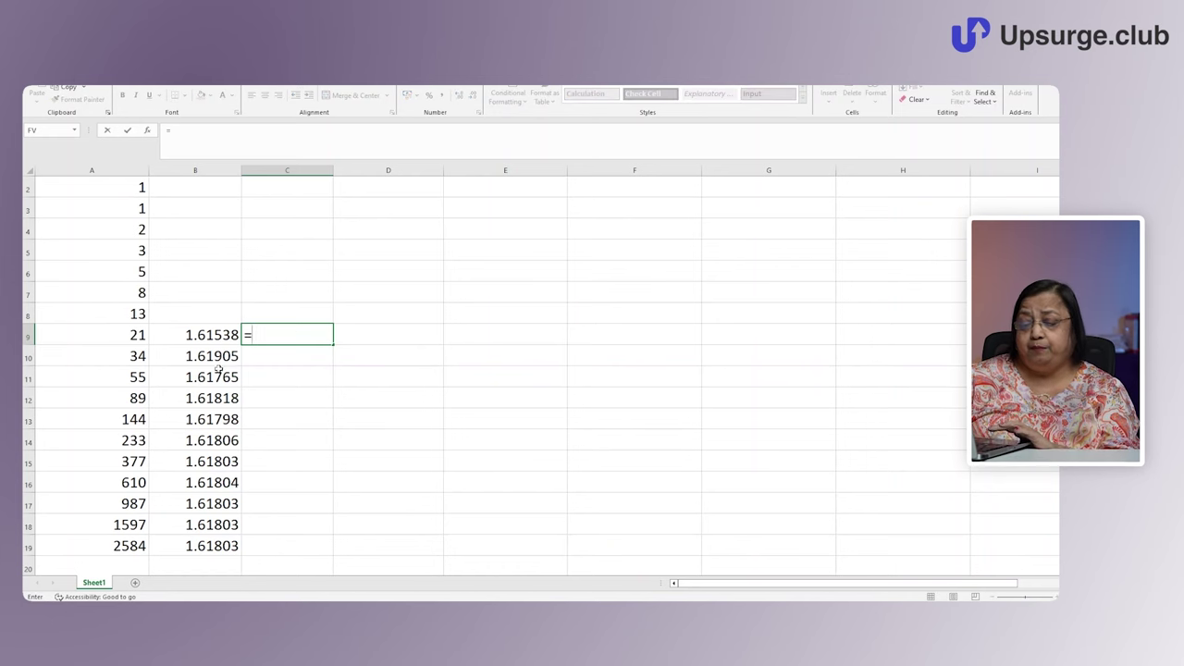
pyautogui.click(137, 338)
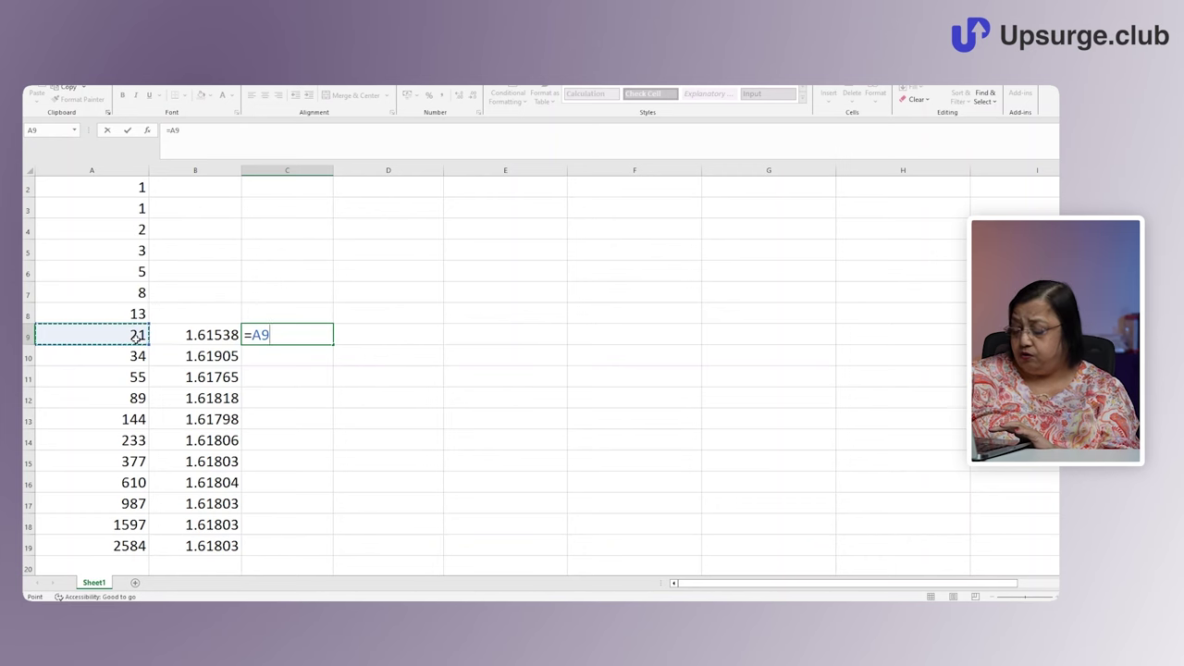
pyautogui.write('/')
pyautogui.click(143, 295)
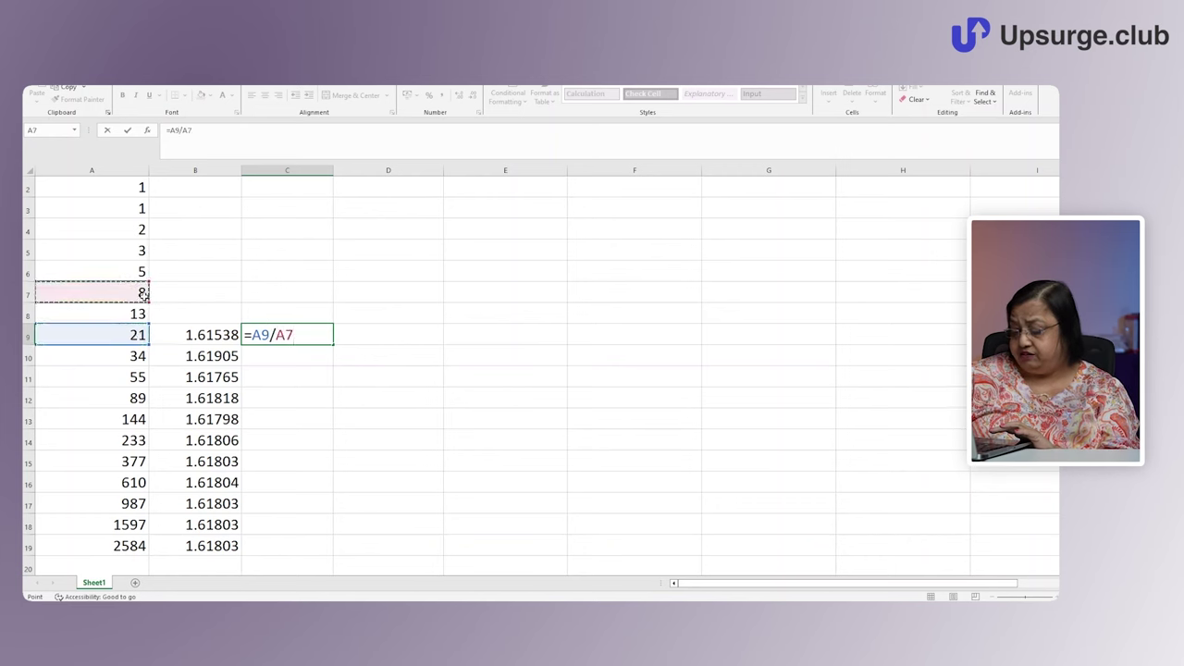
pyautogui.press('Return')
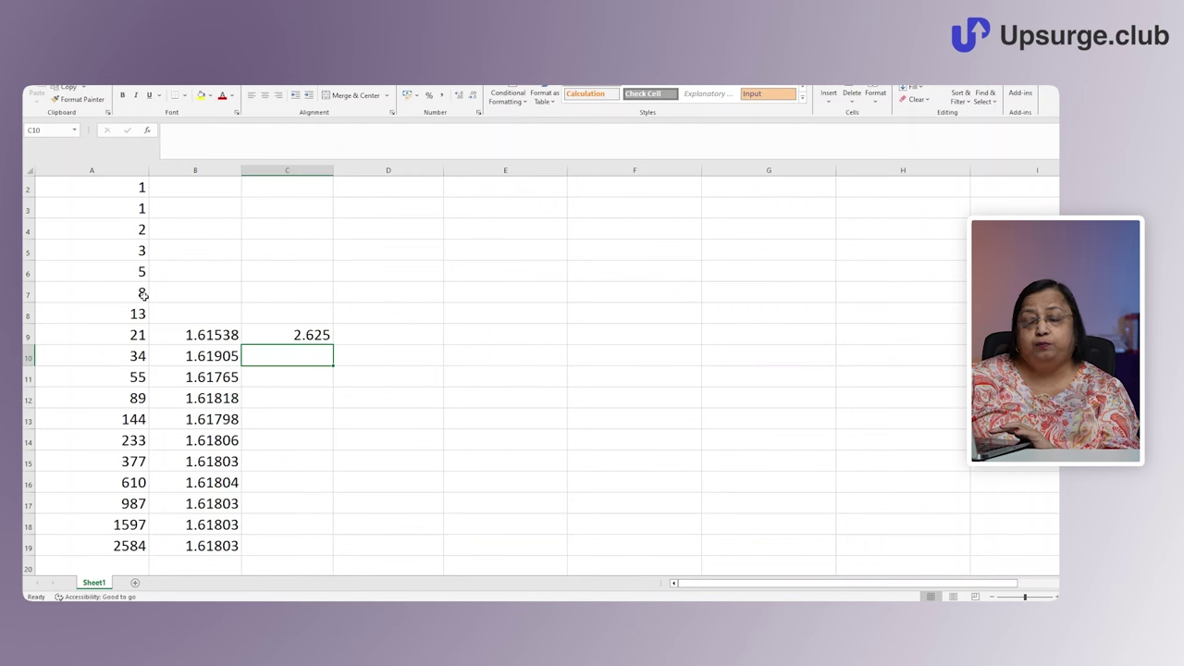
pyautogui.click(317, 338)
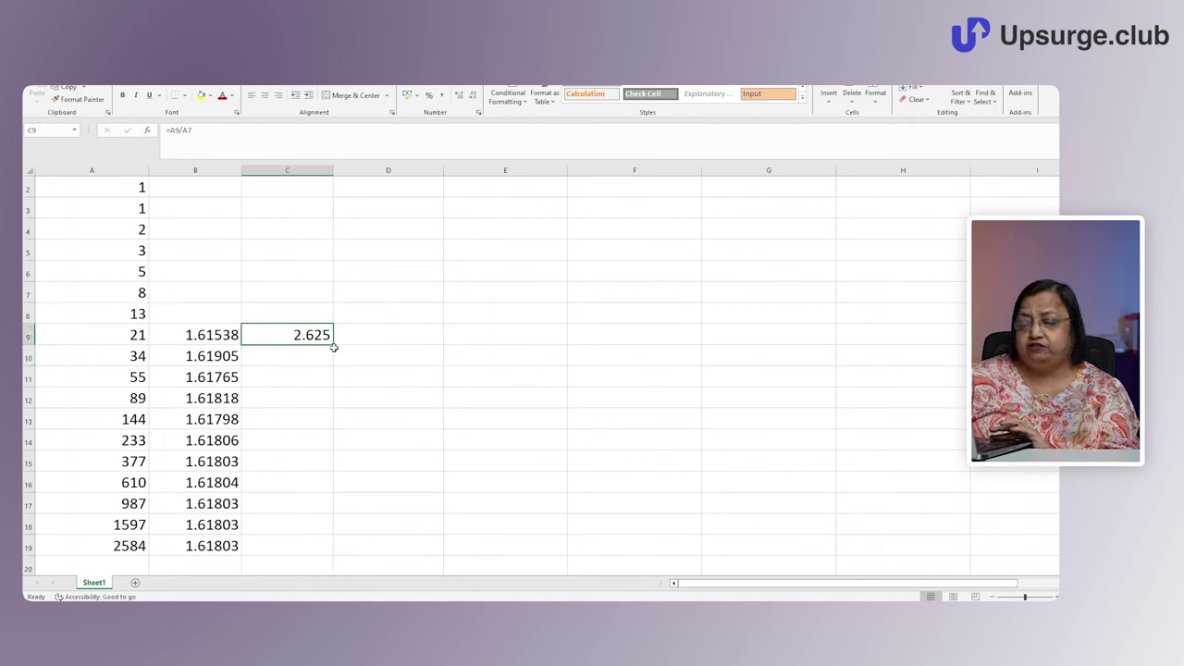
pyautogui.moveTo(334, 345); pyautogui.dragTo(334, 556)
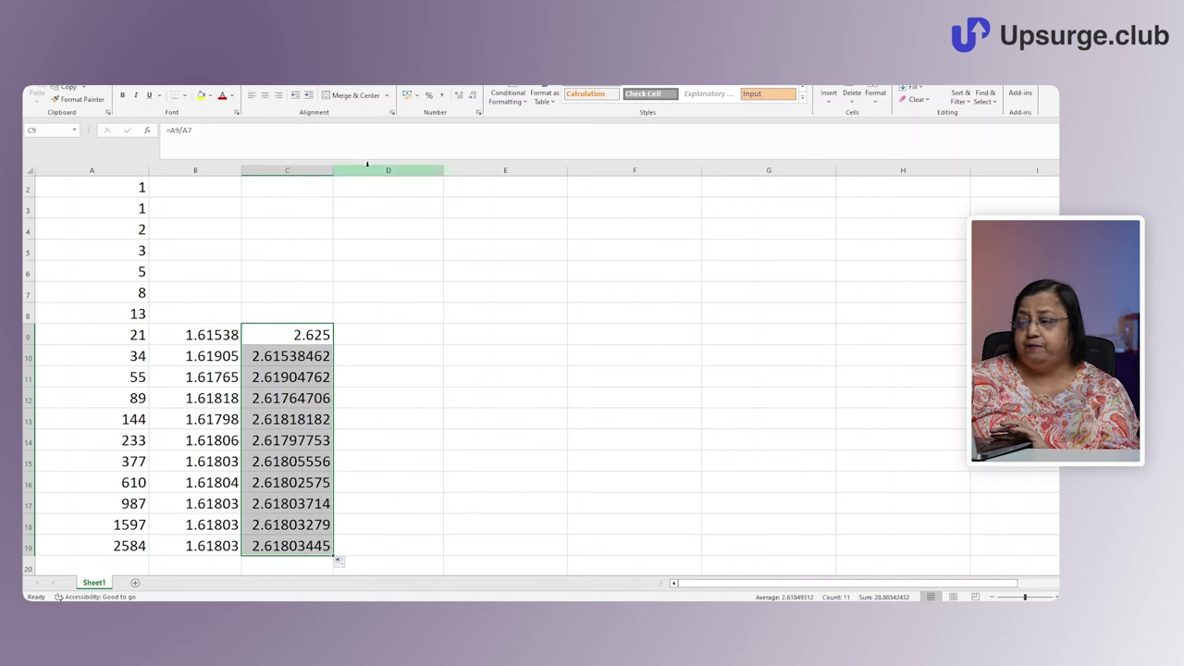
# Format the ratios in C9:C19 to show three decimal places
pyautogui.click(458, 97)
pyautogui.click(459, 98)
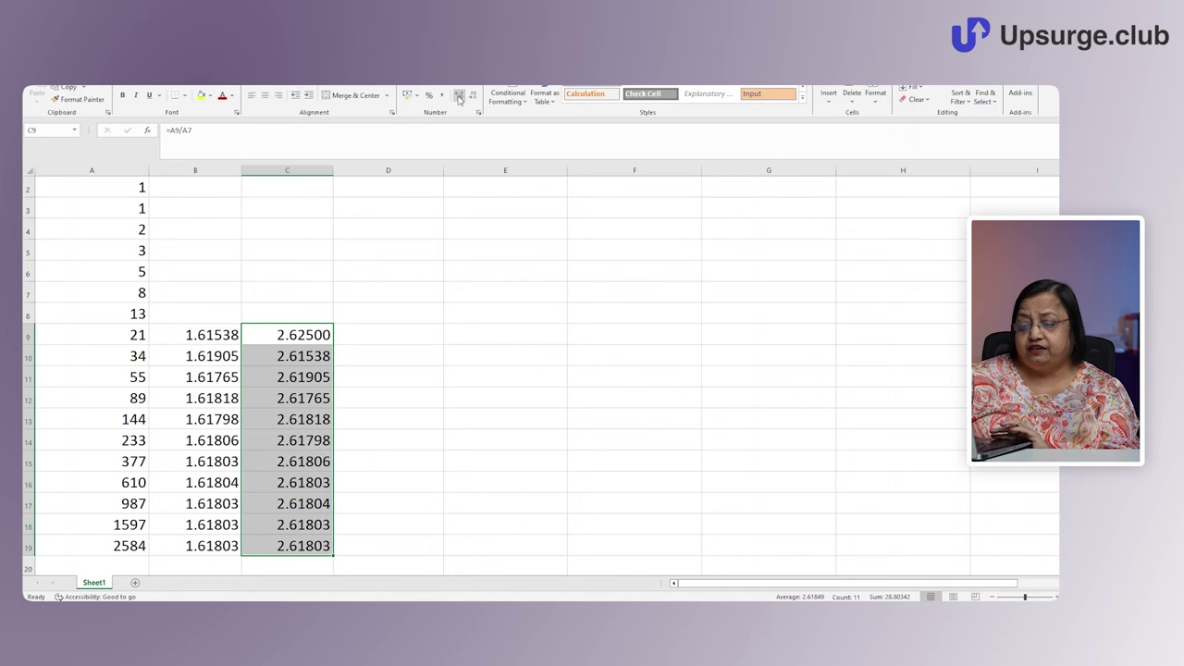
pyautogui.click(472, 96)
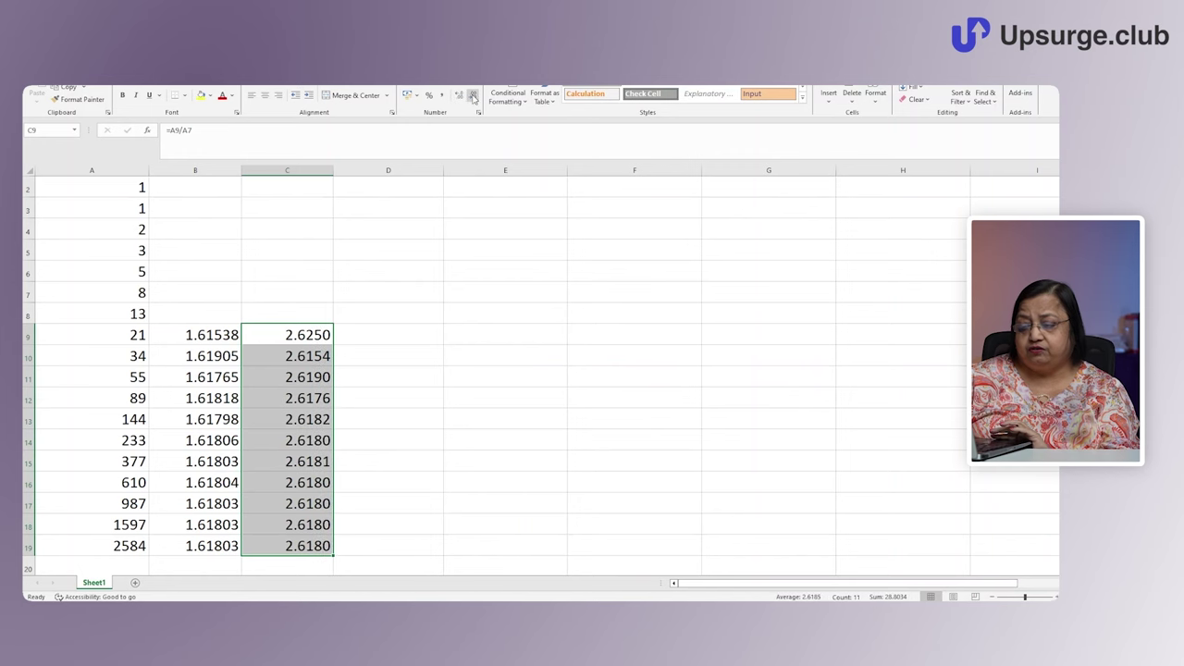
pyautogui.click(473, 97)
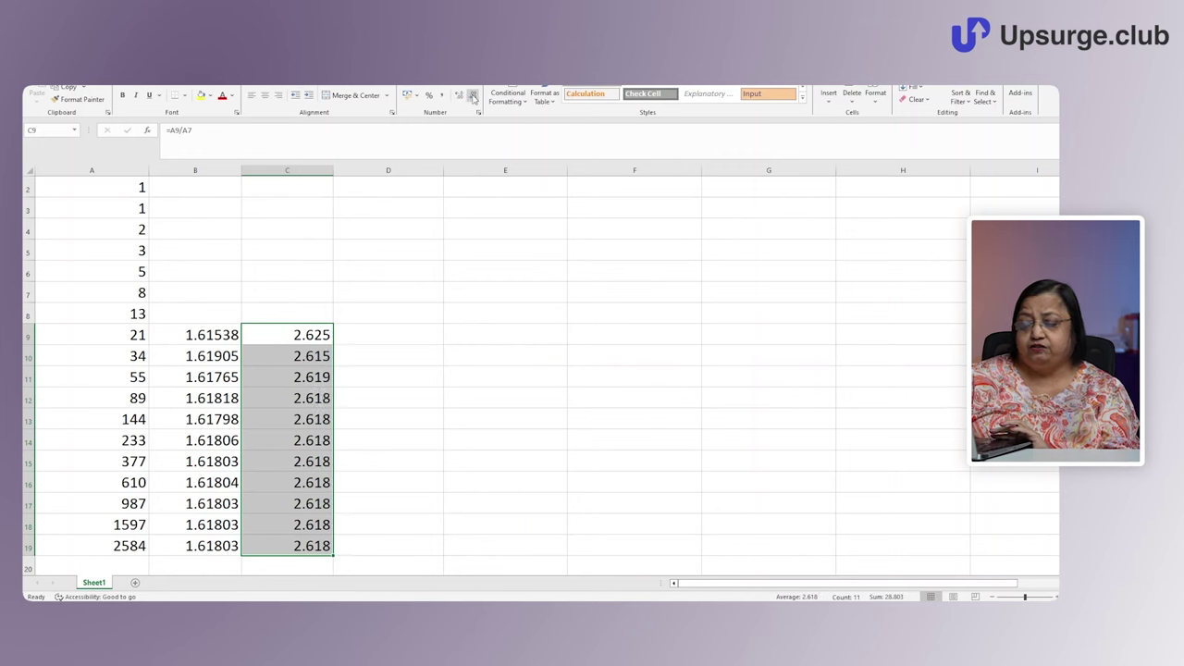
# Enter the formula =A8/A9 in cell D9 to divide a Fibonacci number by its successor
pyautogui.click(363, 332)
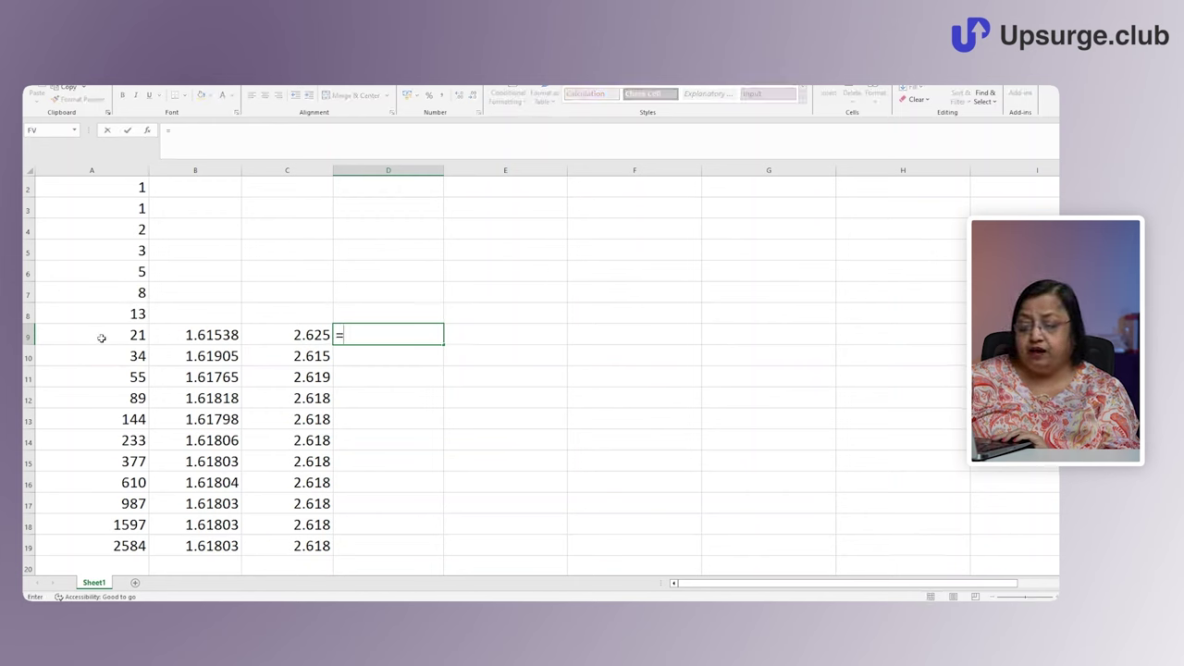
pyautogui.click(142, 315)
pyautogui.write('/')
pyautogui.click(139, 335)
pyautogui.press('Return')
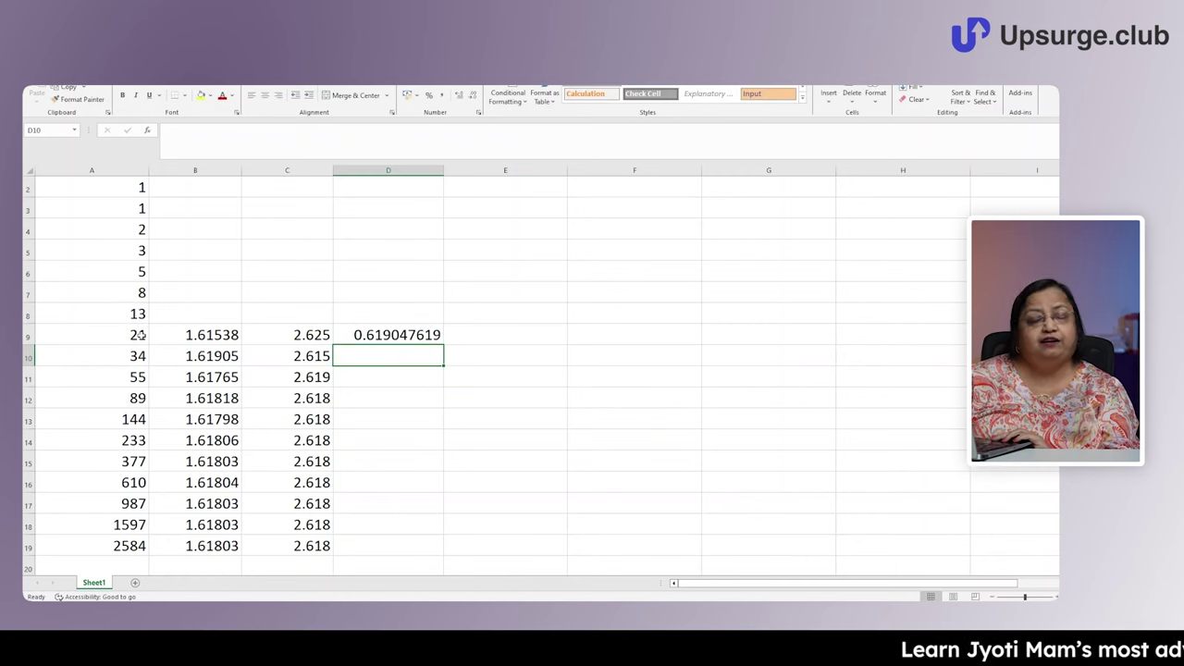